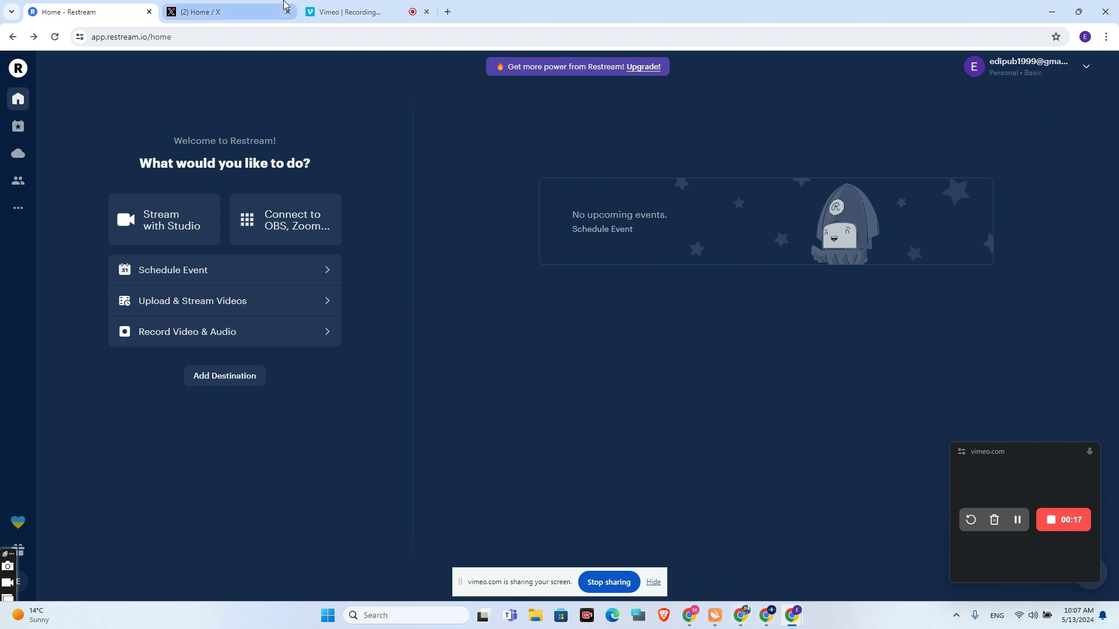
Step: Return to the Restream home page and pick X as the new destination platform
left_click(228, 11)
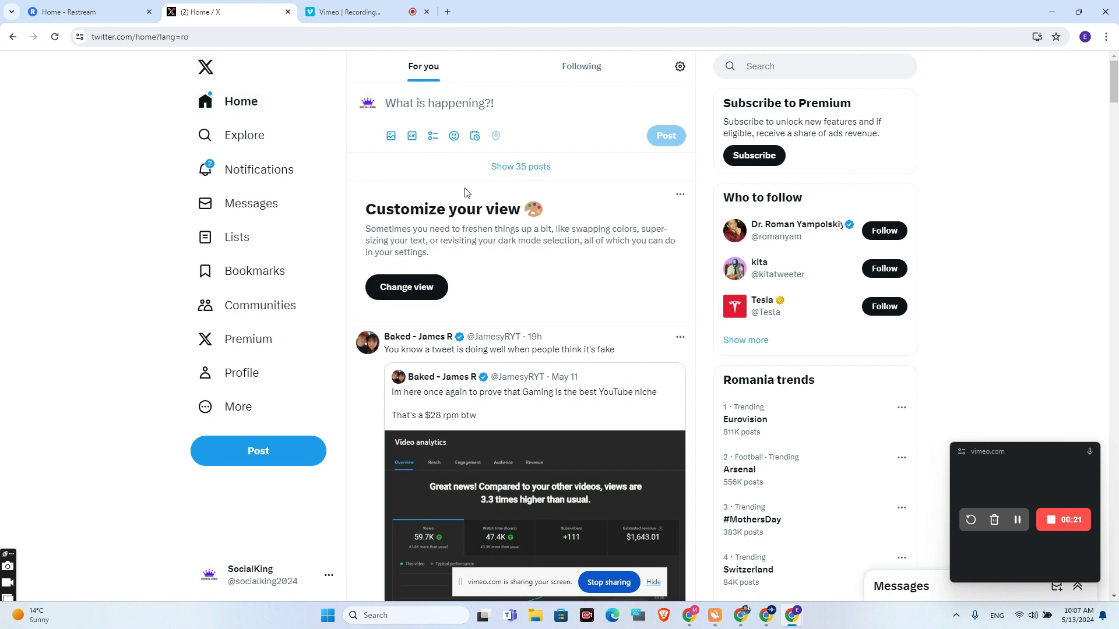
key("ctrl+shift+Tab")
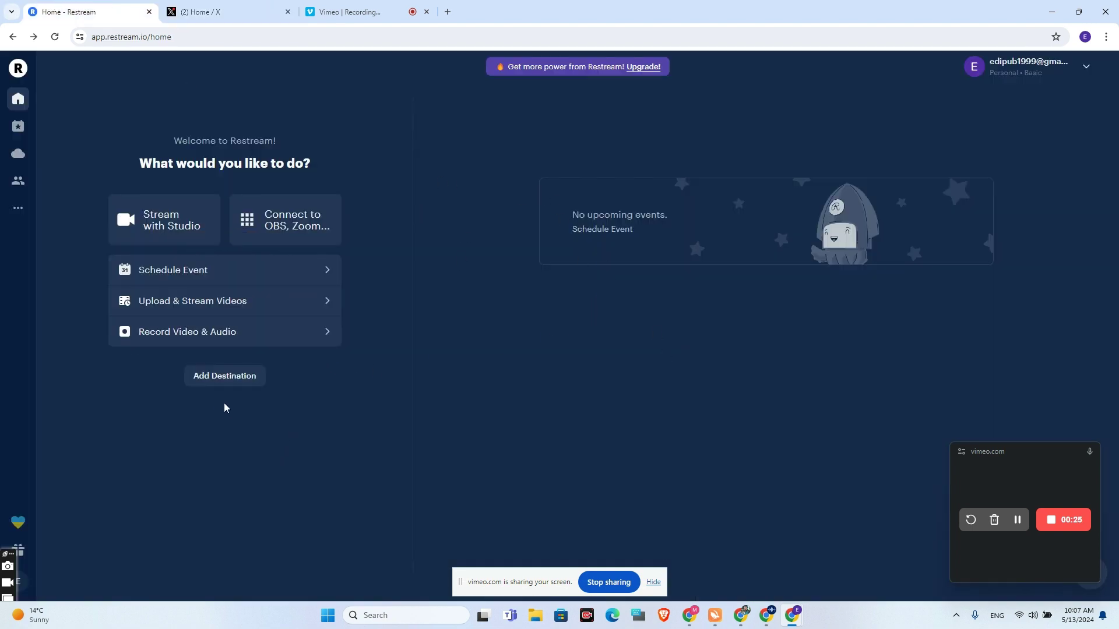
left_click(224, 378)
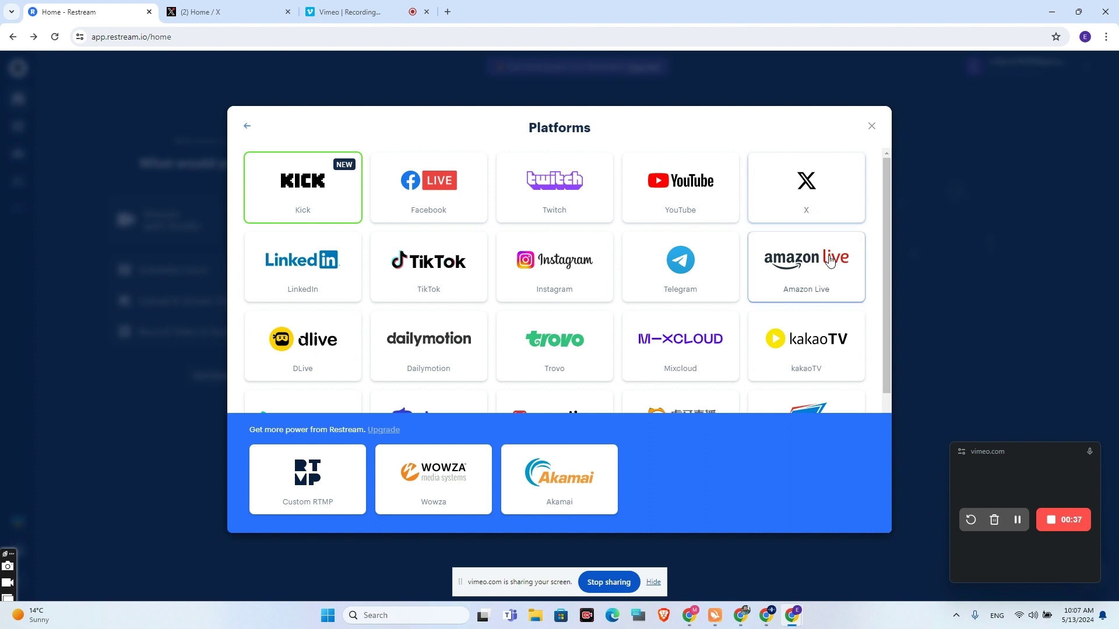
left_click(807, 201)
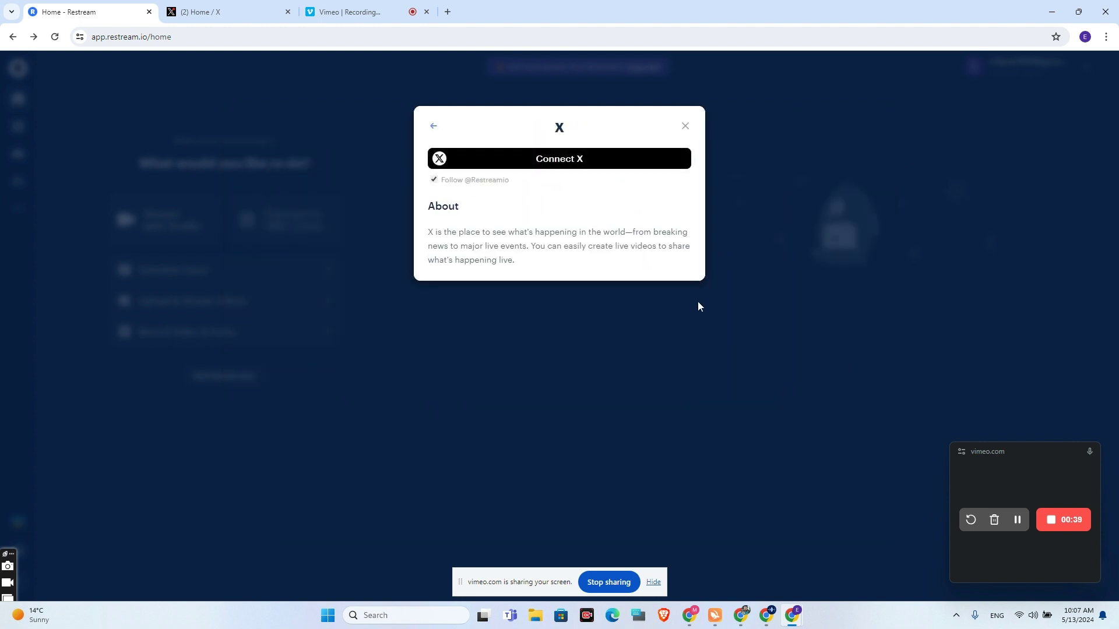
left_click(579, 168)
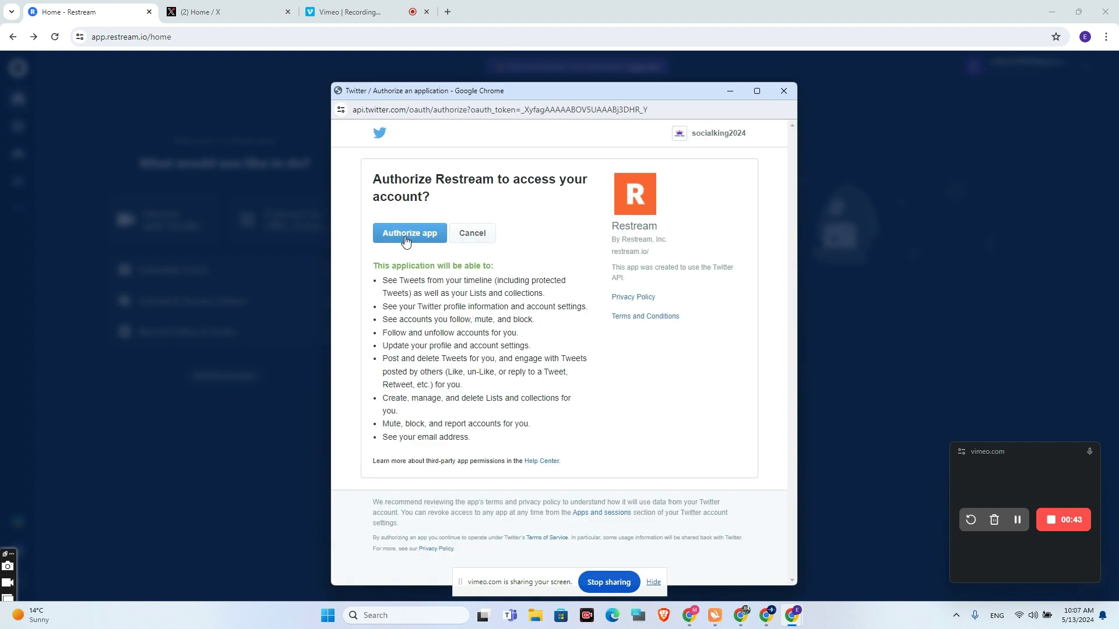
Step: Authorize the socialking2024 X account as an active Restream destination and close the destinations list
left_click(405, 234)
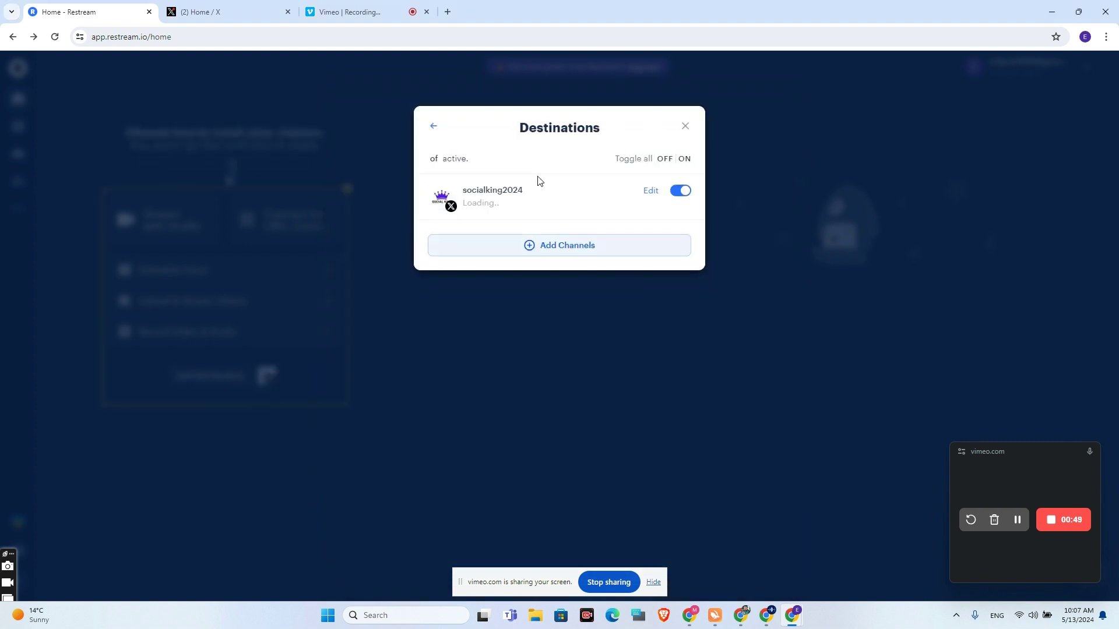
left_click(685, 128)
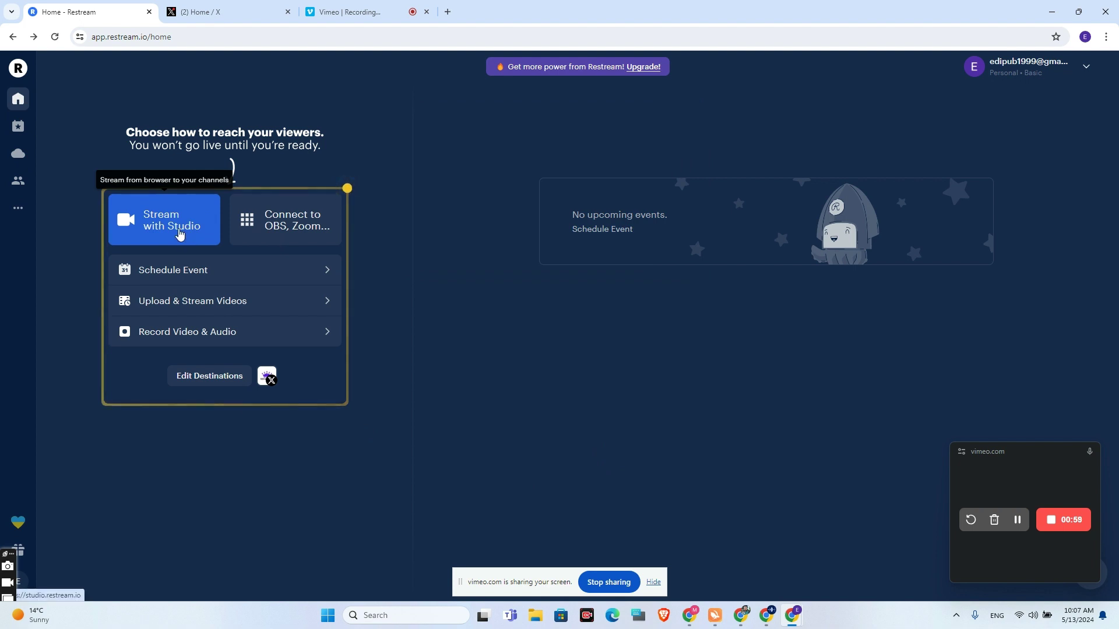
left_click(187, 241)
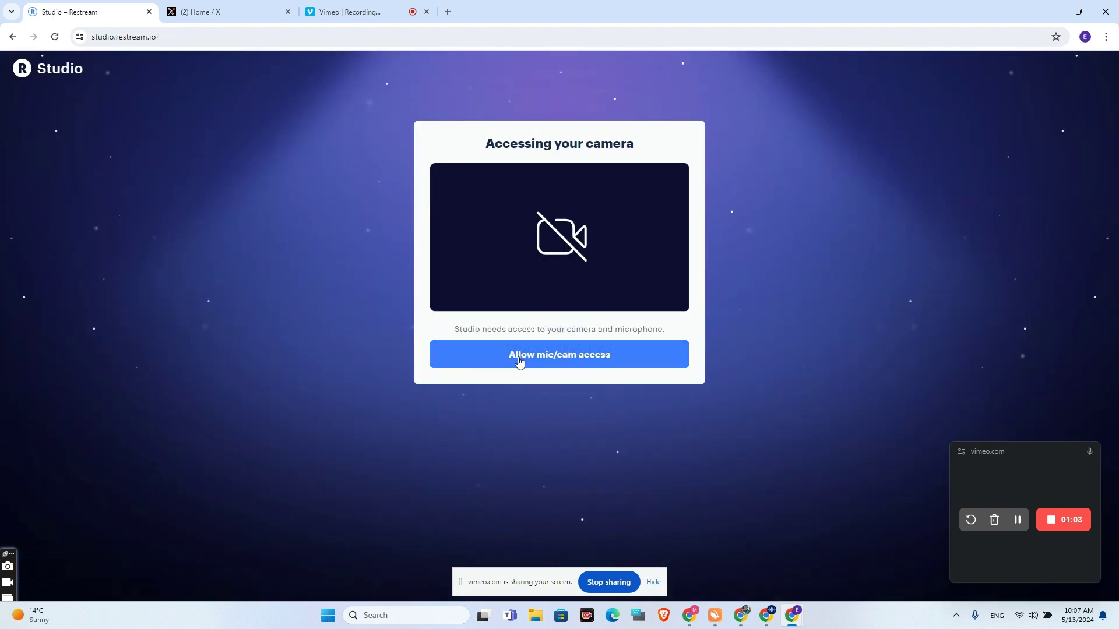
Step: Allow Restream Studio to use the camera and microphone
left_click(516, 359)
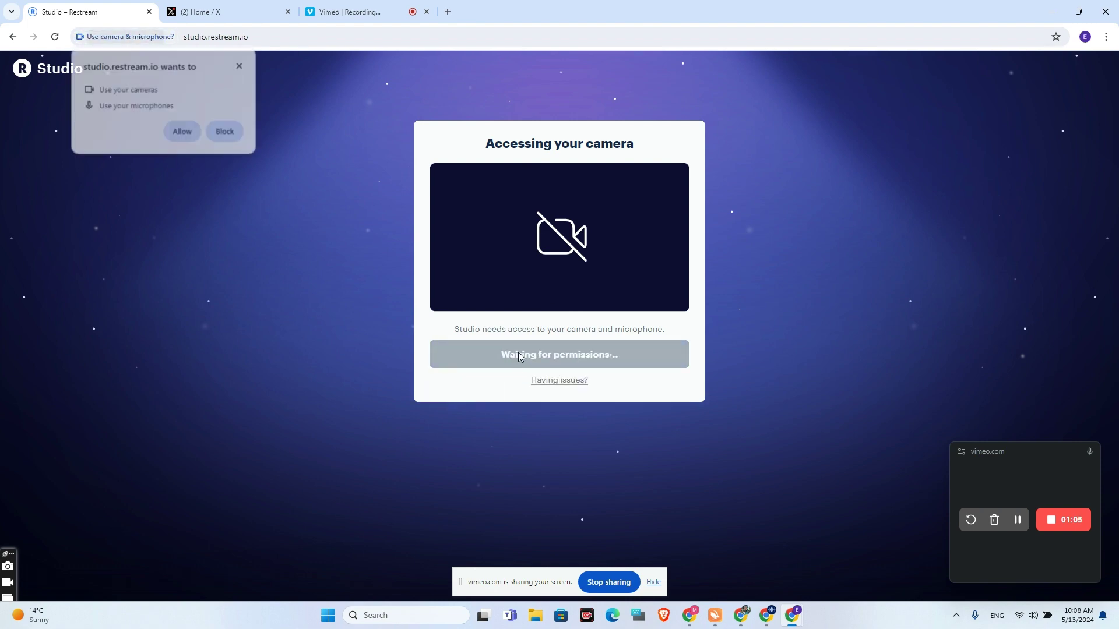
left_click(180, 133)
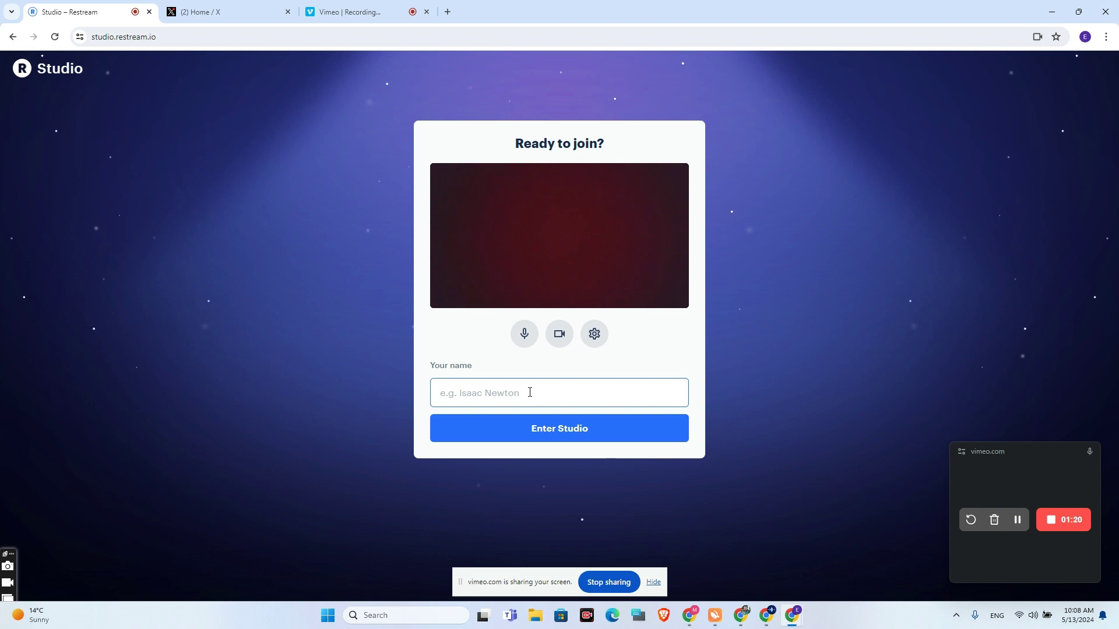
type("COOKIE")
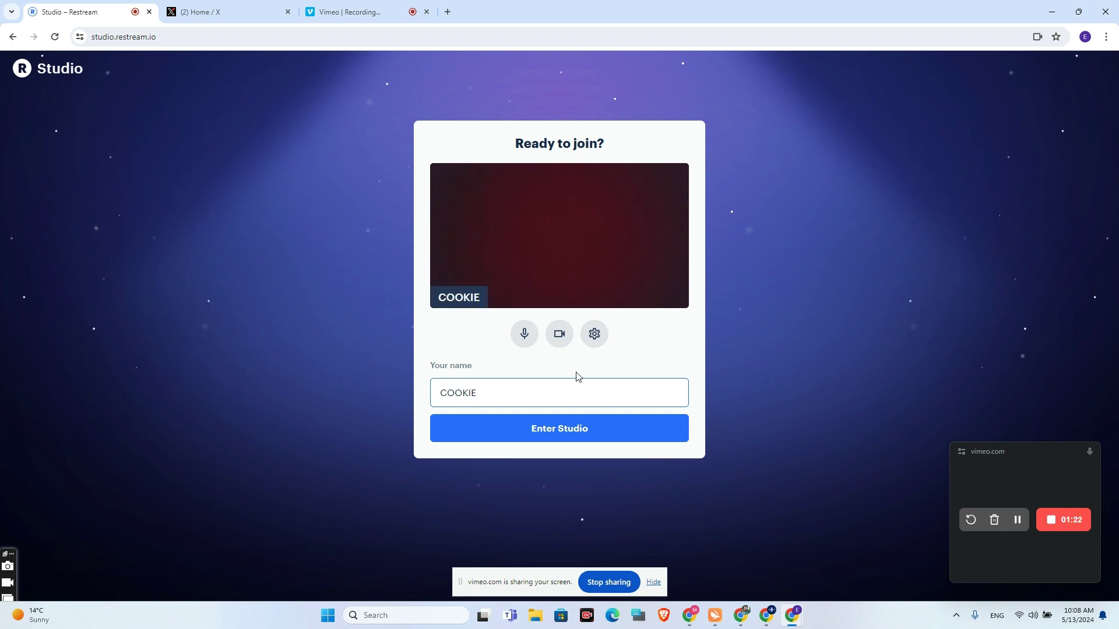
Step: Enter Restream Studio as COOKIE and put the Q&A scene on stage
left_click(571, 434)
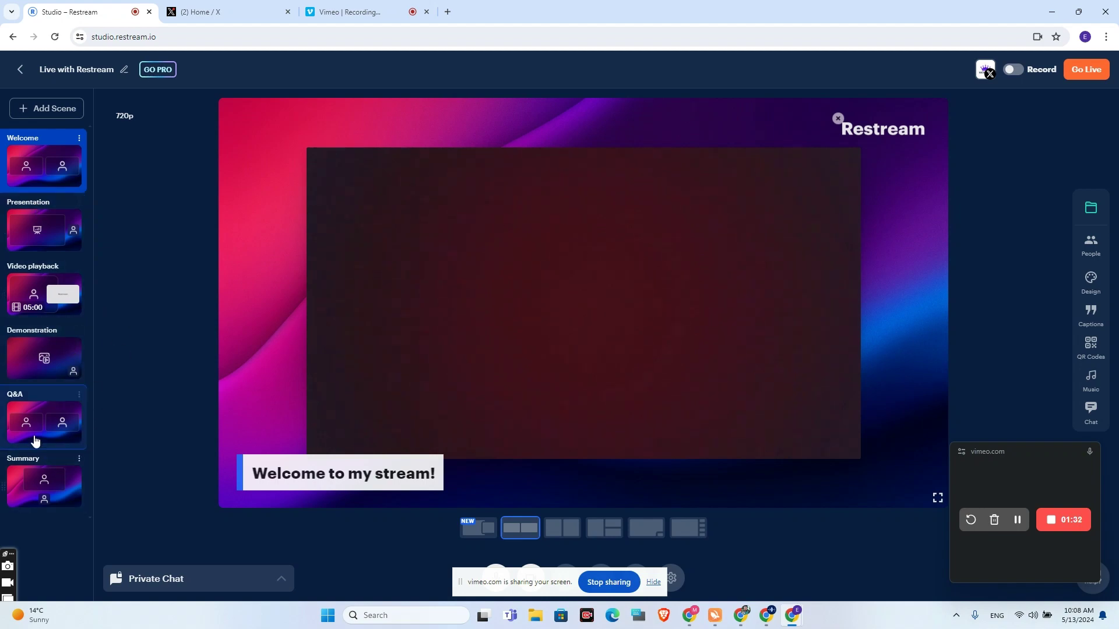
left_click(35, 441)
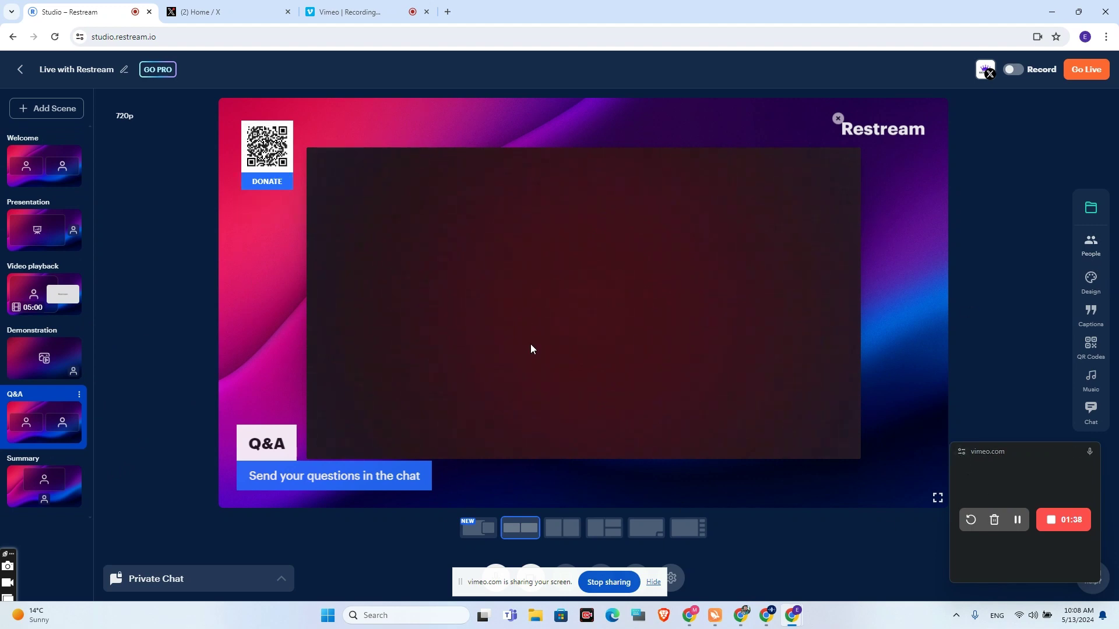
Step: Put the Demonstration scene on stage and check the Restream watermark options
left_click(45, 351)
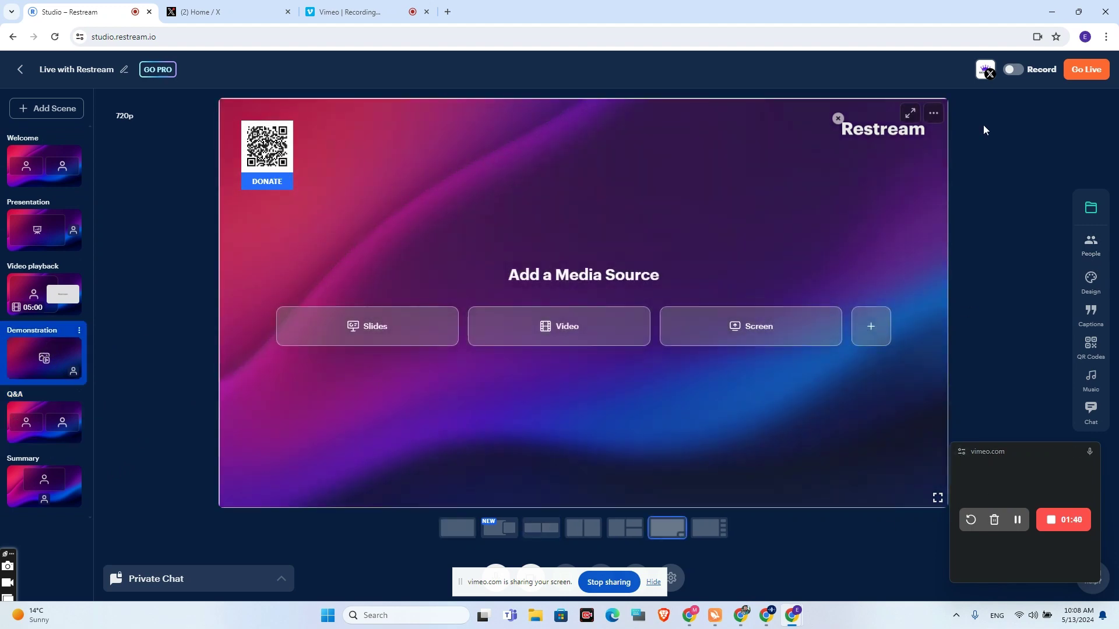
left_click(879, 132)
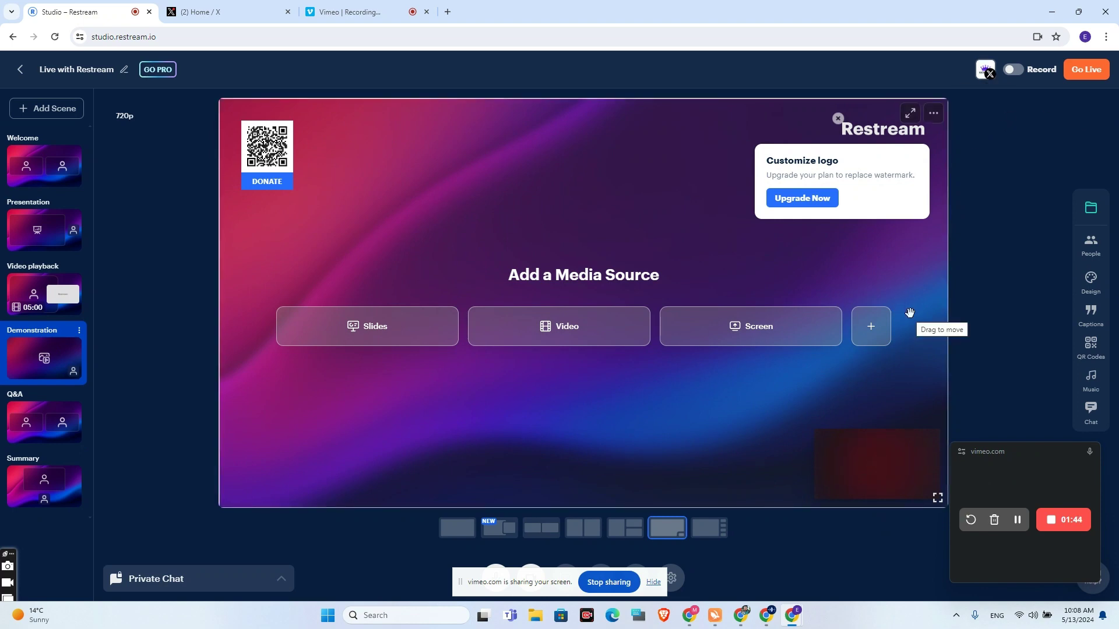
left_click(985, 70)
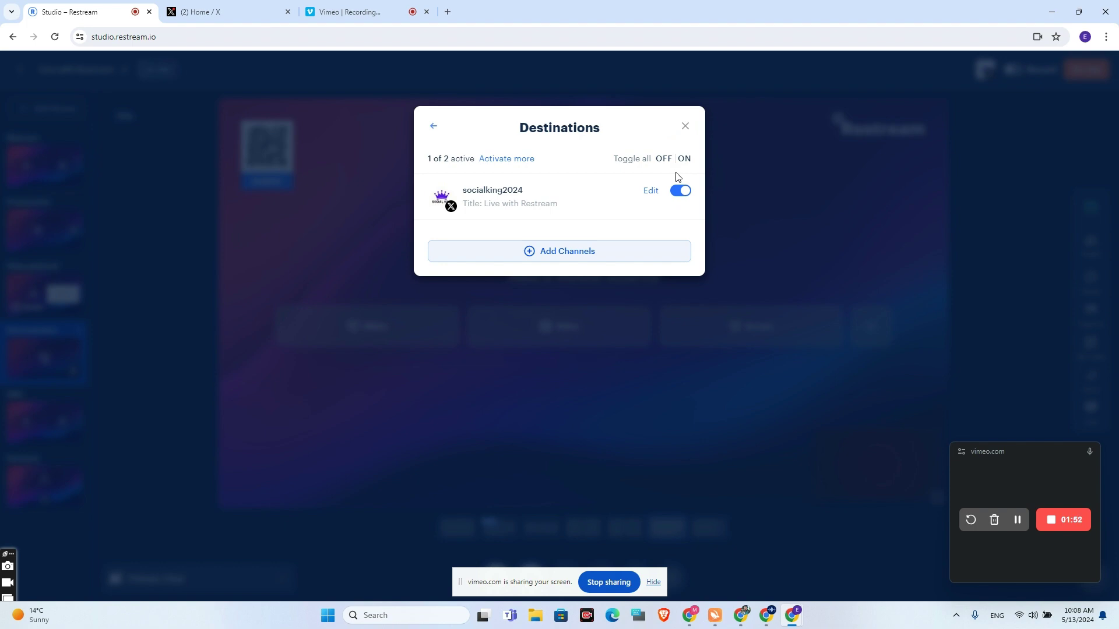
left_click(684, 127)
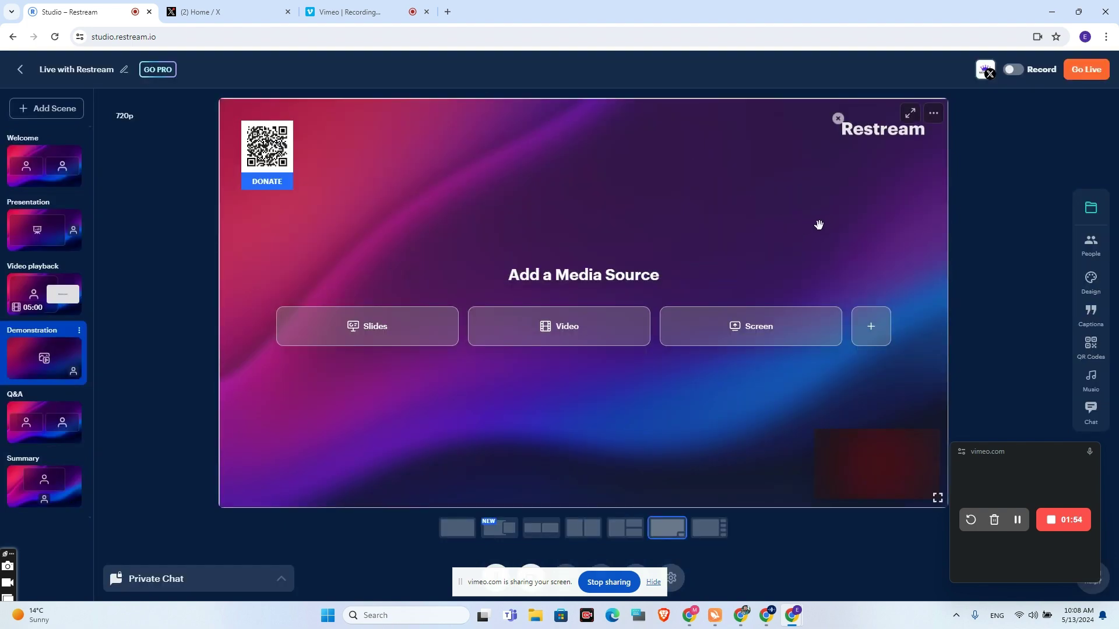